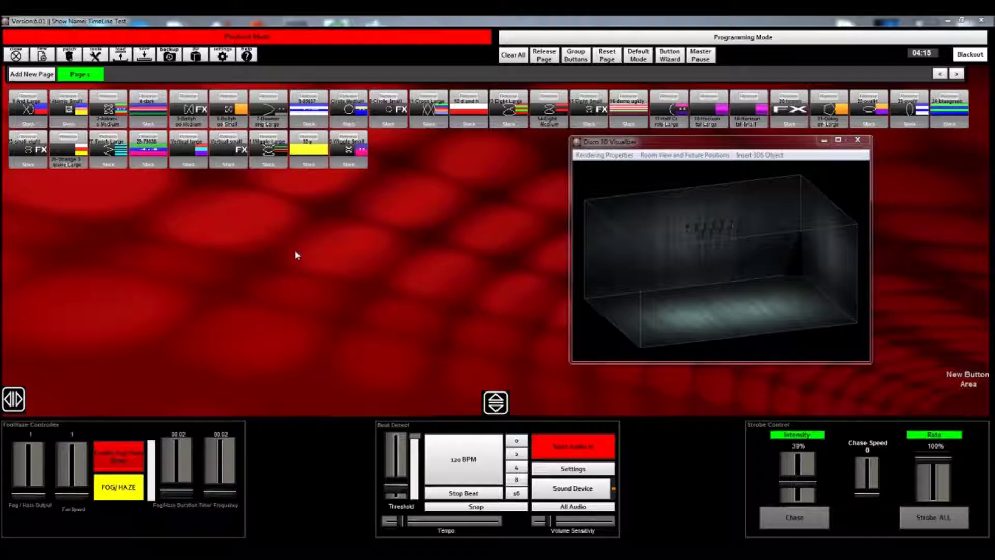
# Open the TimeLine Button Scheduler from Tools > Advanced Tools
pyautogui.click(95, 54)
pyautogui.click(140, 120)
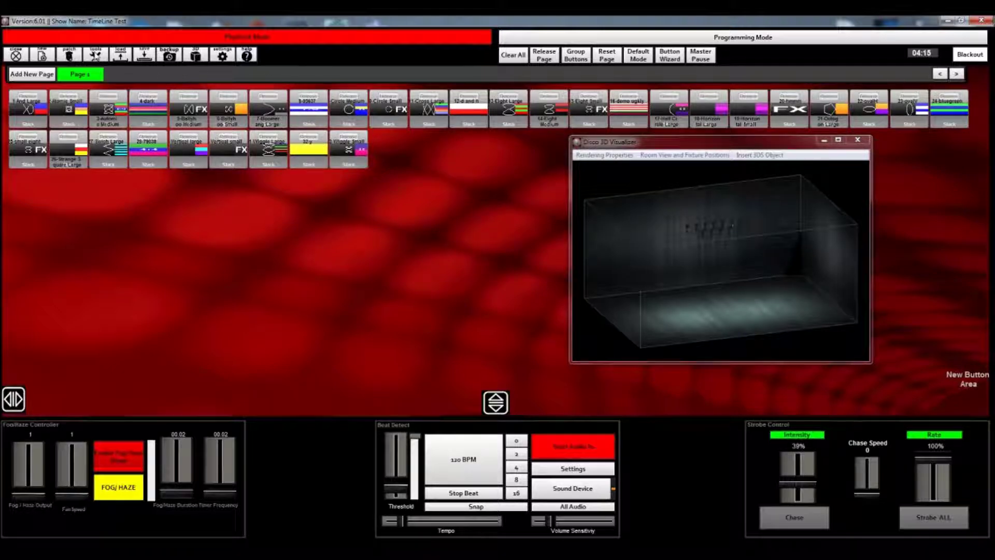
pyautogui.click(95, 56)
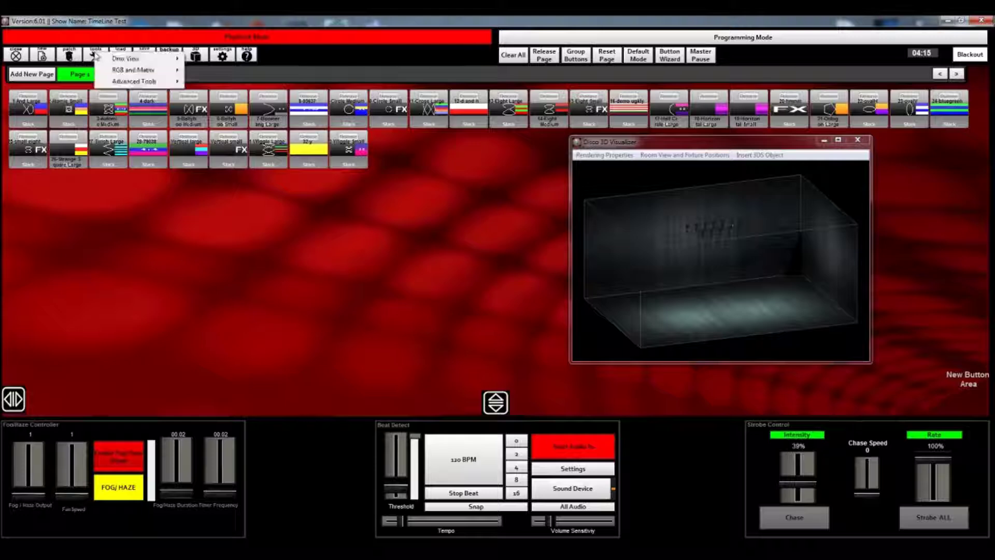
pyautogui.moveTo(124, 83)
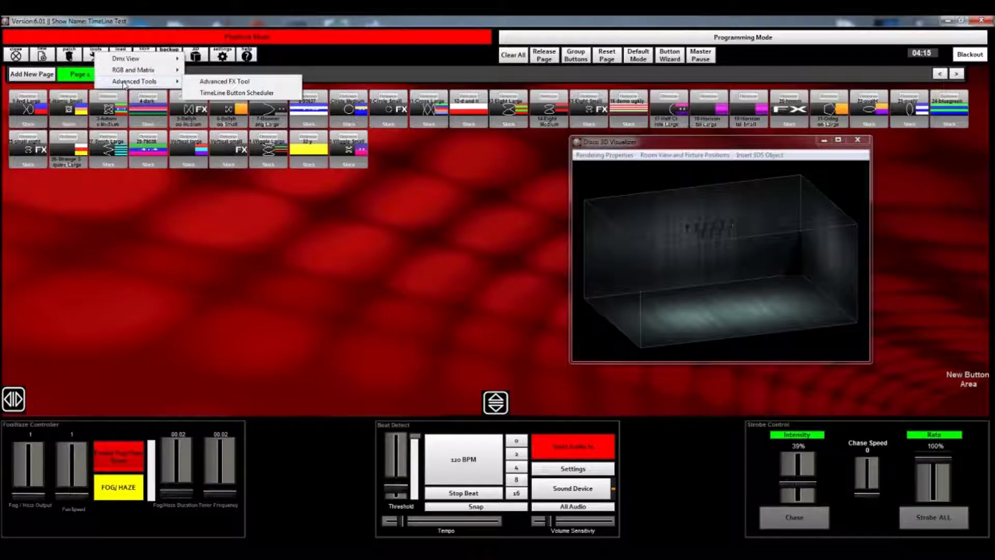
pyautogui.click(232, 93)
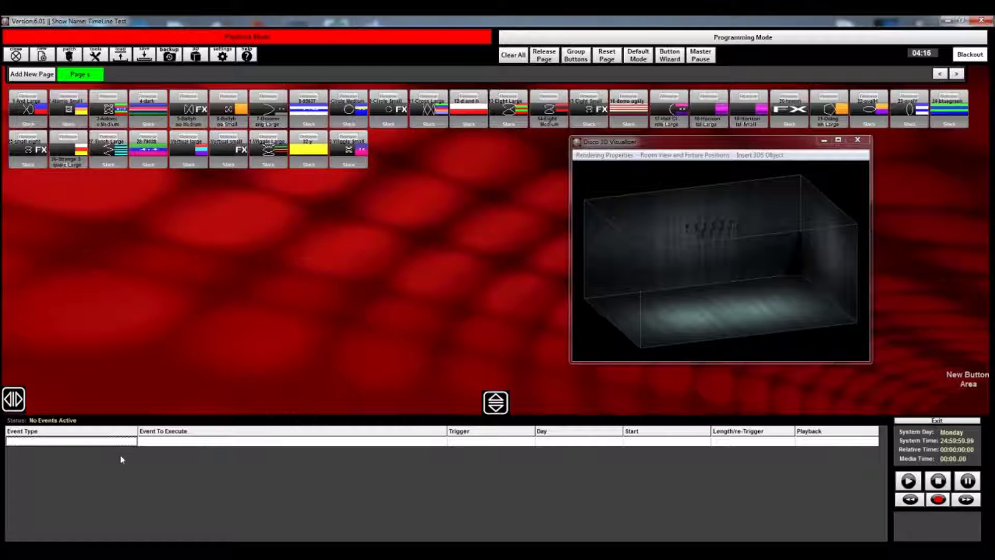
# Set the first timeline event's type to Start Media File
pyautogui.click(129, 441)
pyautogui.click(127, 441)
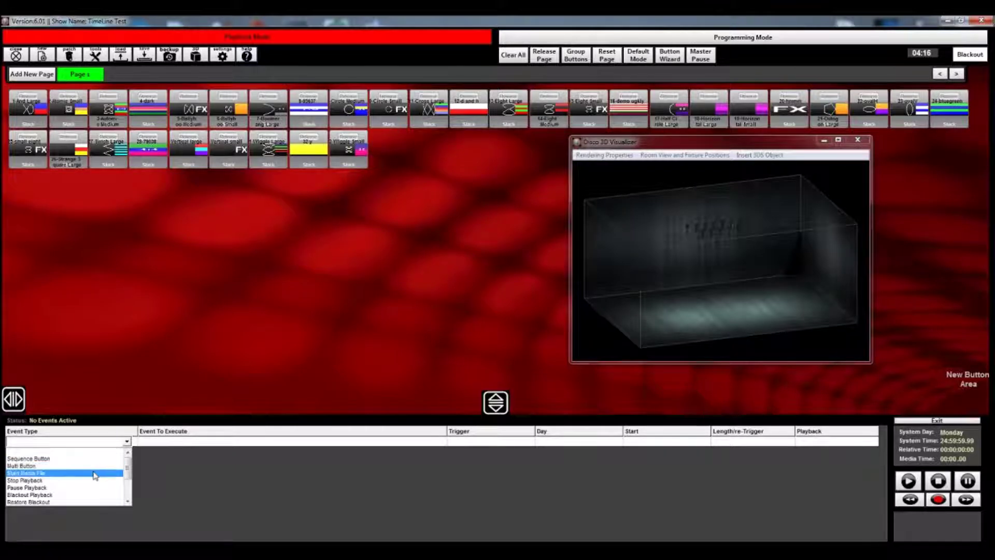
pyautogui.click(95, 473)
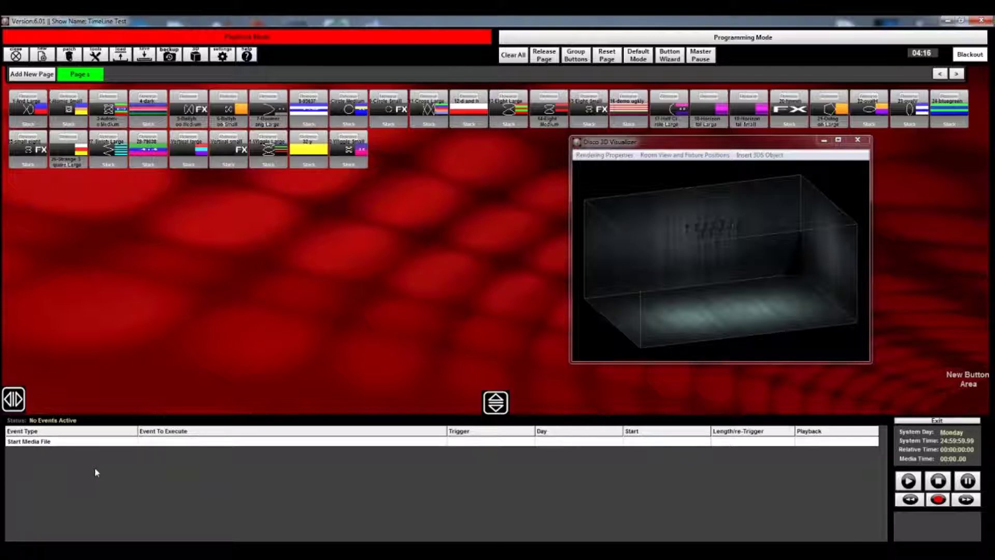
# Assign Desktop > Pulse > New Music > Kastra - Glamorous (Radio Edit).mp3 as the event's media file
pyautogui.click(184, 443)
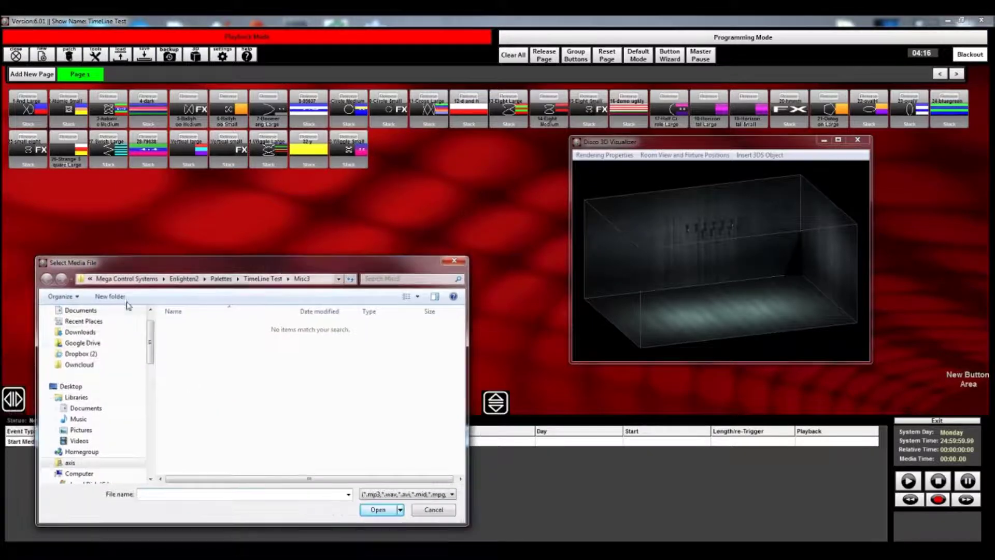
pyautogui.click(74, 388)
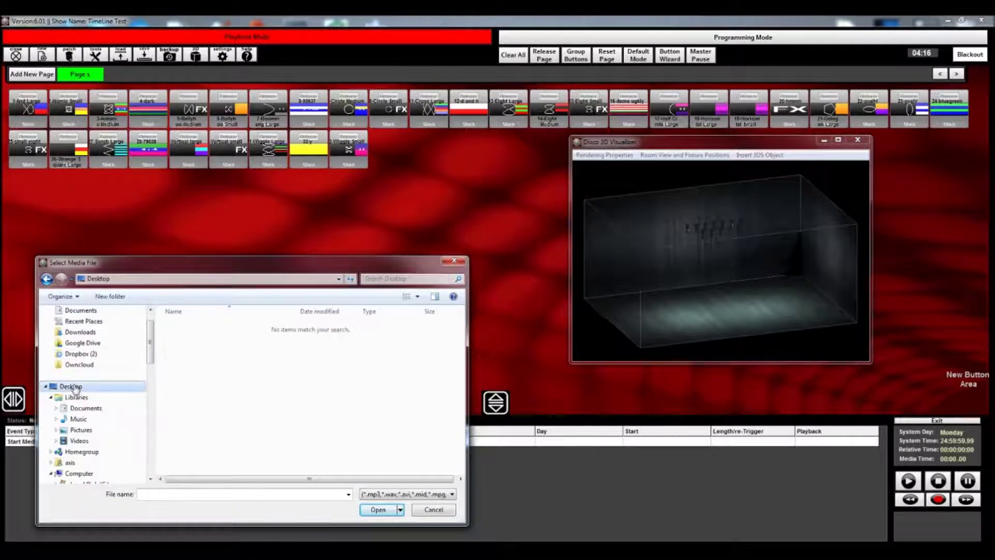
pyautogui.doubleClick(187, 393)
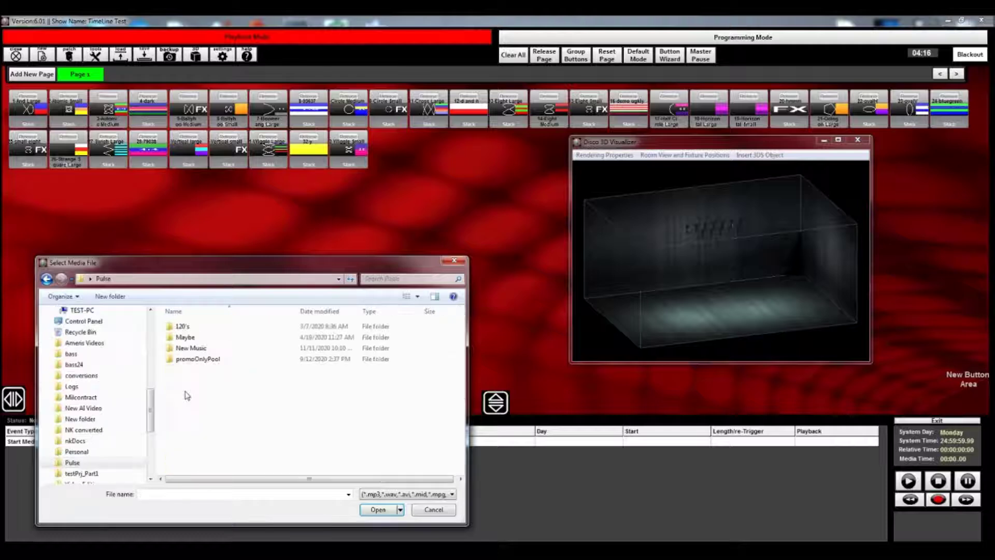
pyautogui.doubleClick(191, 349)
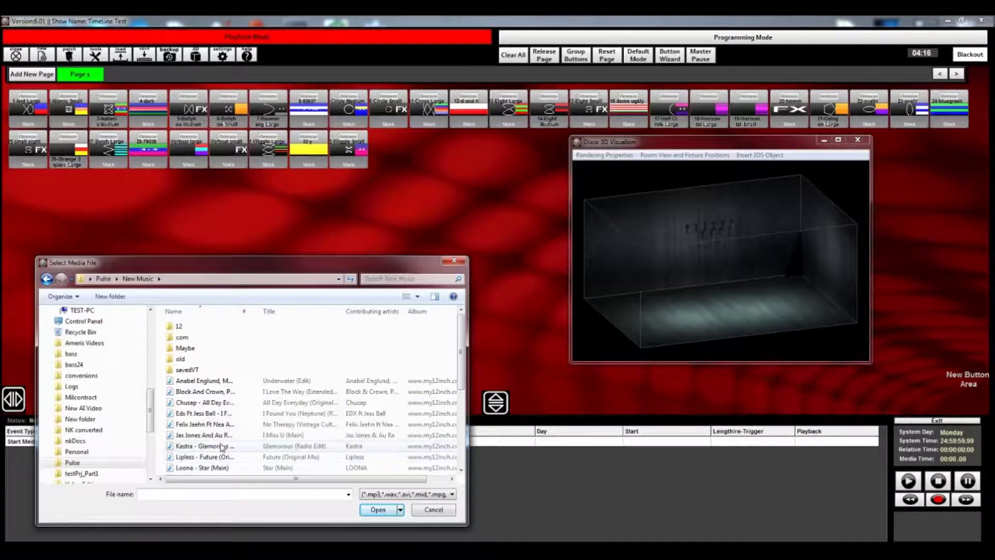
pyautogui.click(203, 450)
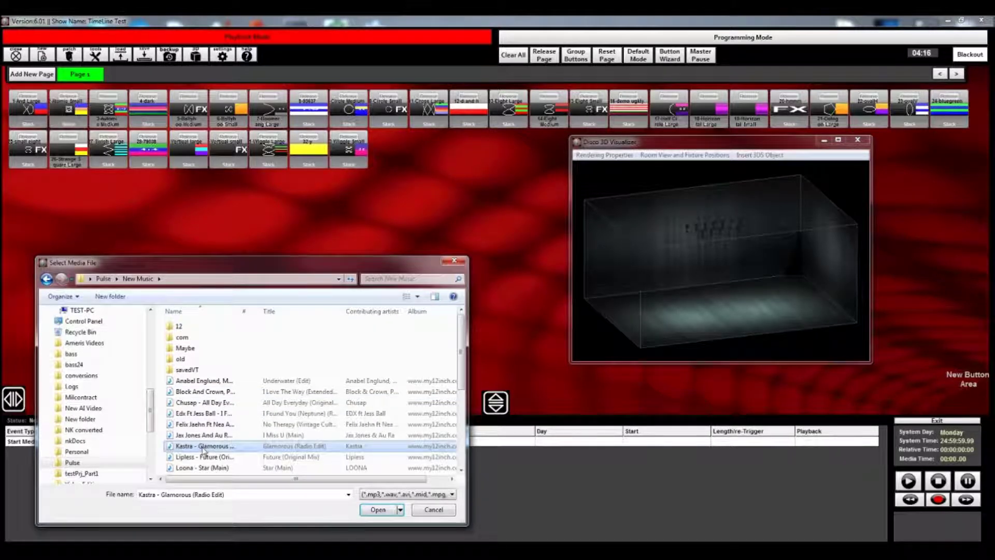
pyautogui.click(377, 511)
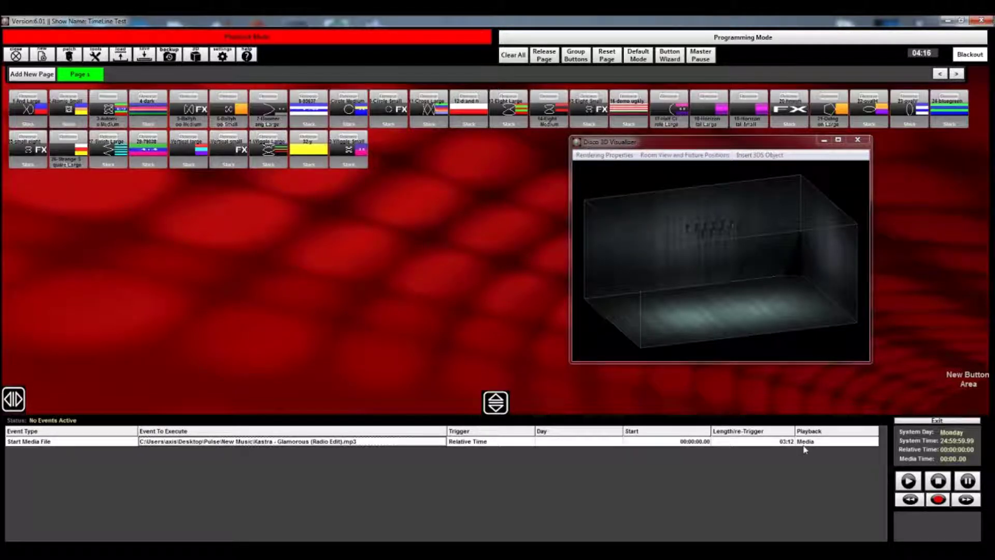
# Start recording and trigger sequences 12-d and h, 16, 14, 16, 32-y, 31, 5 and 3-Automic Medium
pyautogui.click(938, 502)
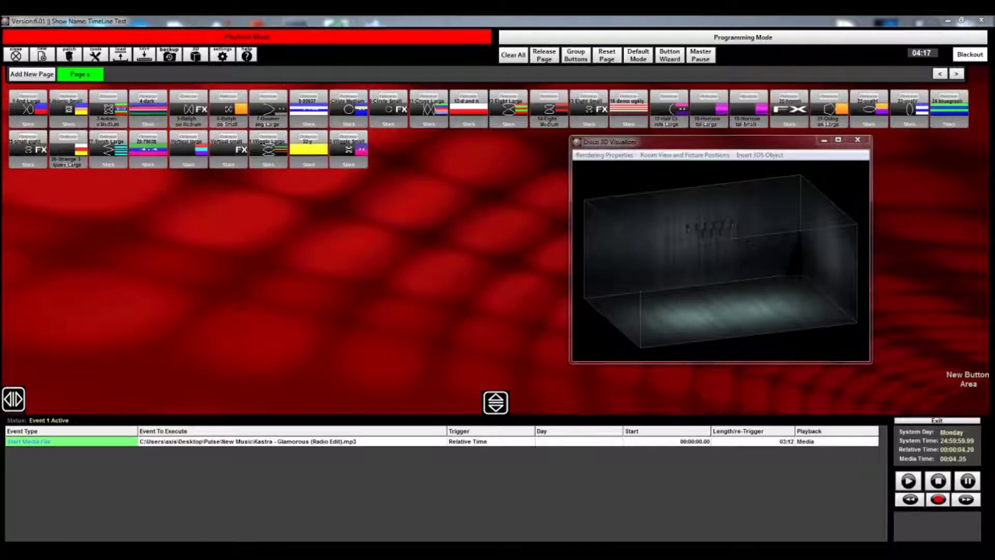
pyautogui.click(470, 109)
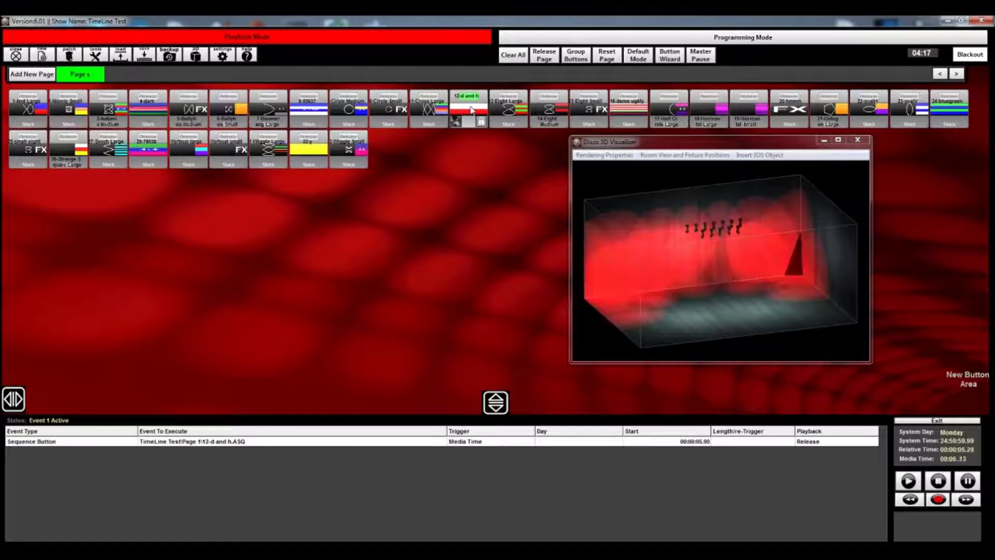
pyautogui.click(628, 105)
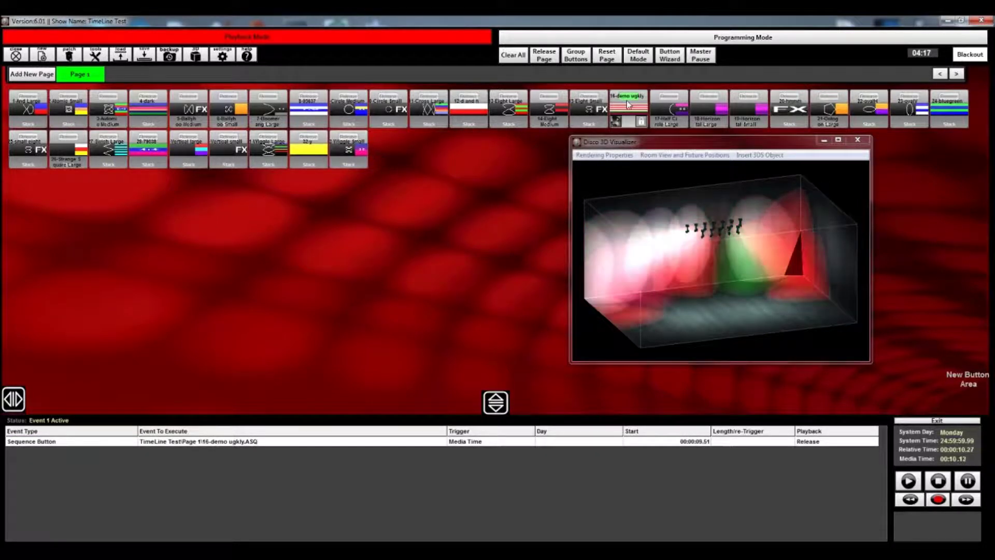
pyautogui.click(557, 100)
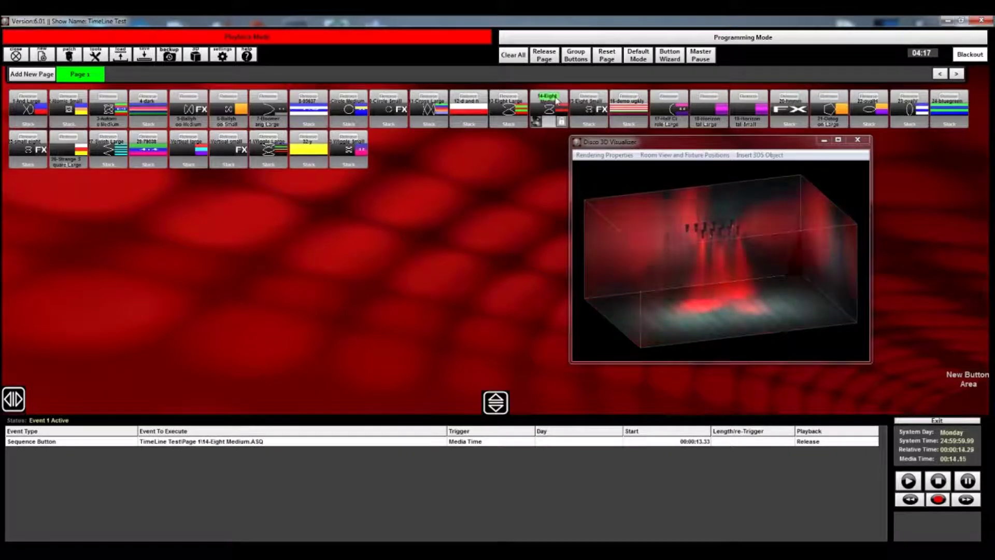
pyautogui.click(626, 102)
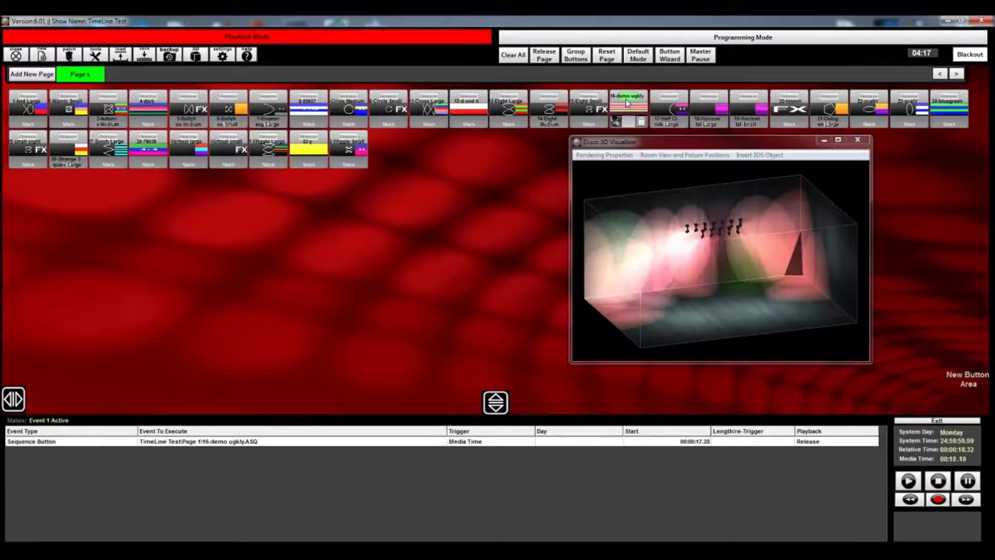
pyautogui.click(308, 140)
pyautogui.click(265, 141)
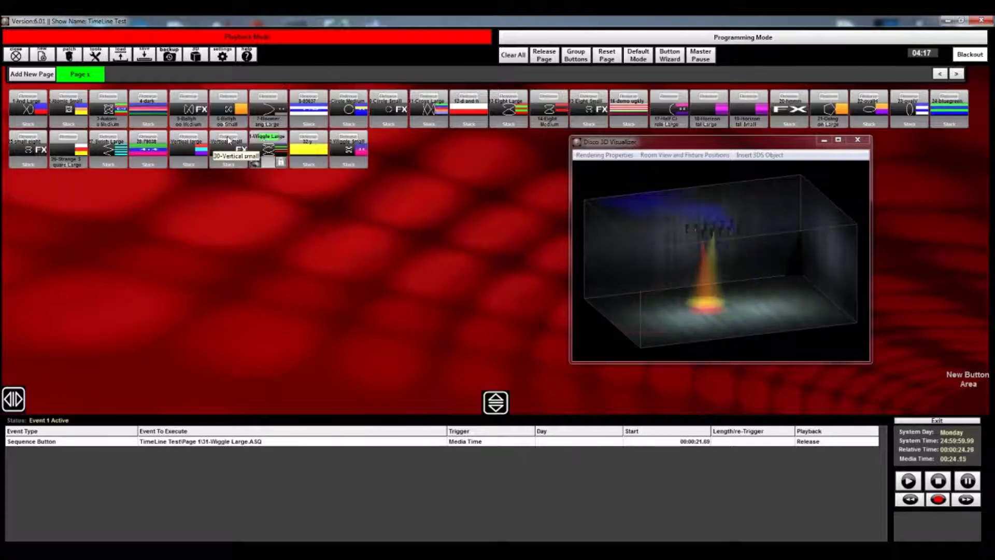
pyautogui.click(198, 103)
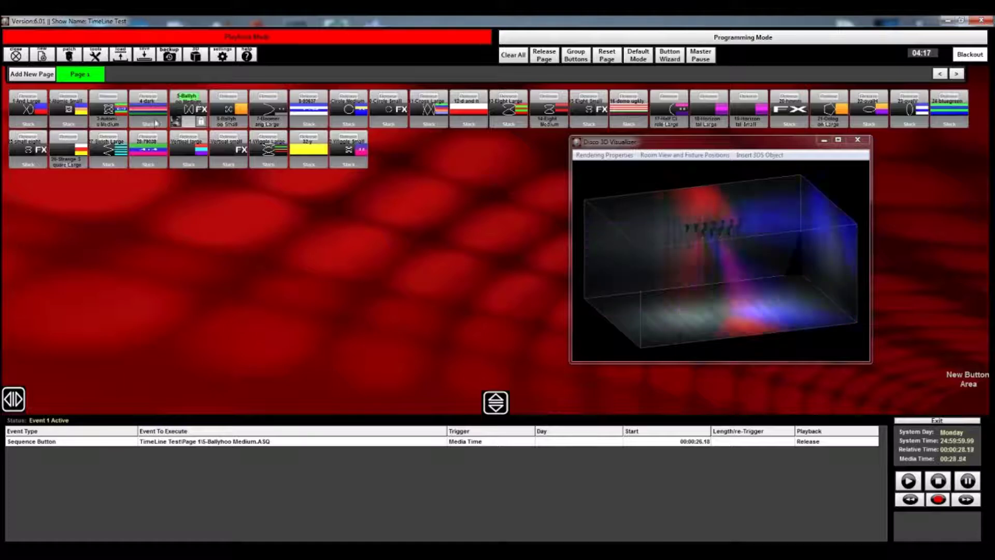
pyautogui.click(112, 102)
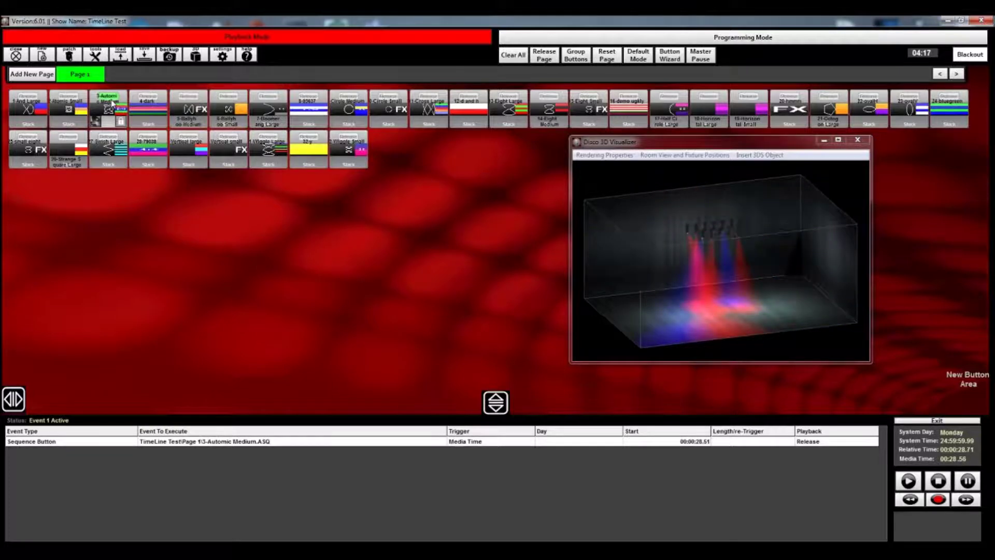
# Record sequences 27-Swich Large, 13, 17, 18, 20-hmmm, 21-Octogon and 23-ovalV, then stop all events
pyautogui.click(115, 139)
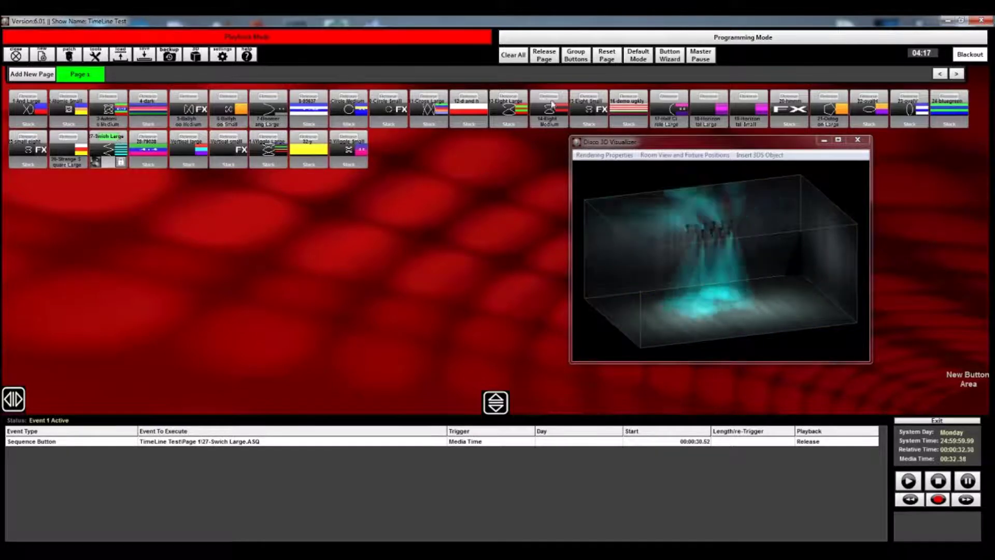
pyautogui.click(508, 103)
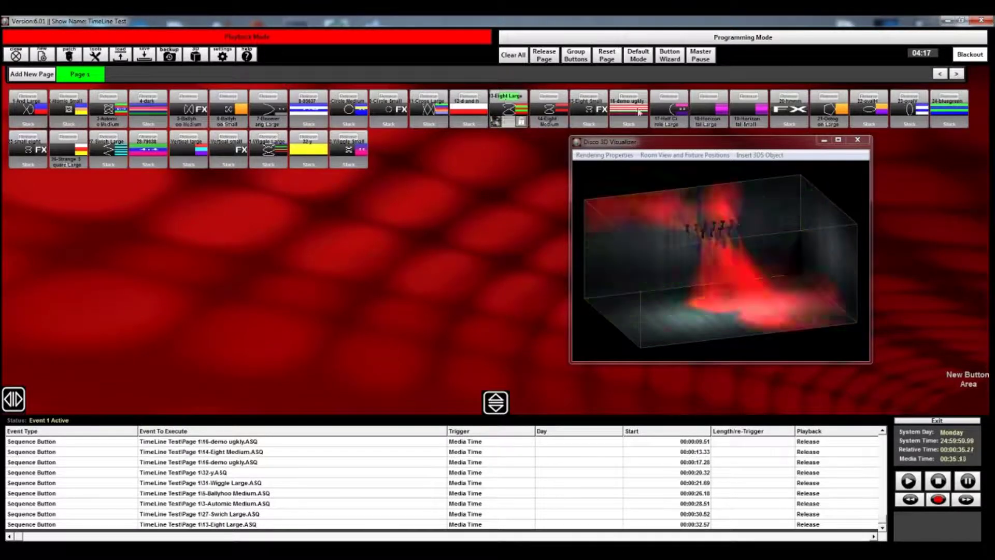
pyautogui.click(679, 100)
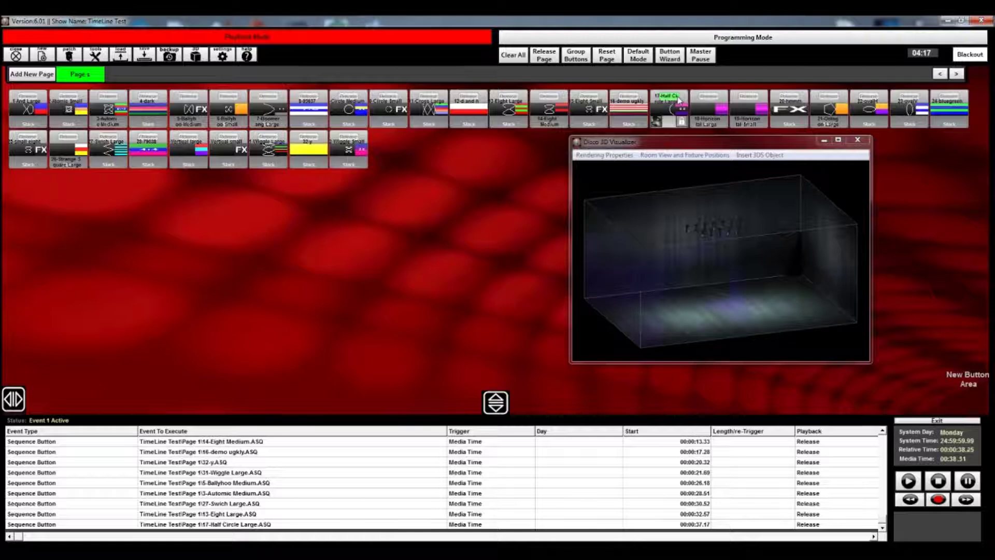
pyautogui.click(708, 99)
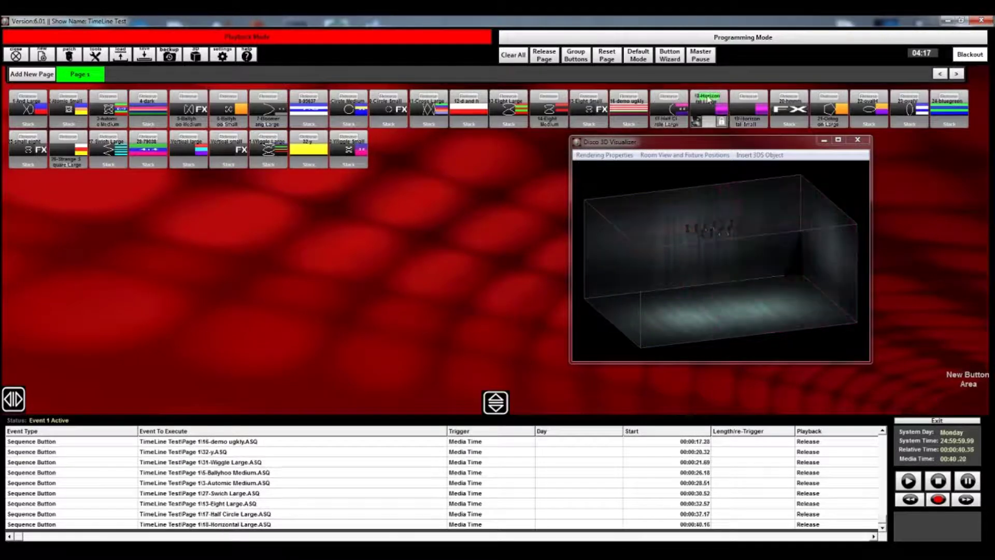
pyautogui.click(787, 100)
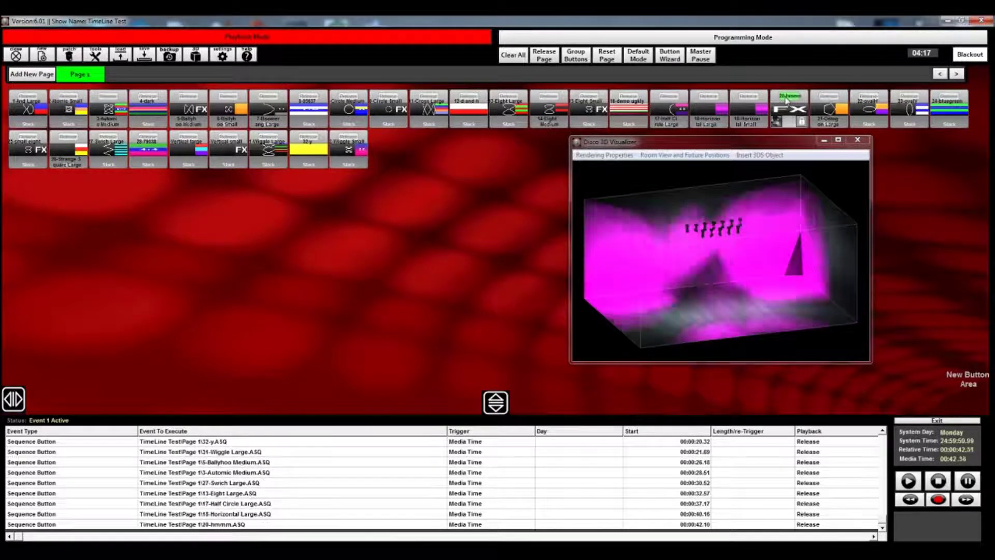
pyautogui.click(829, 100)
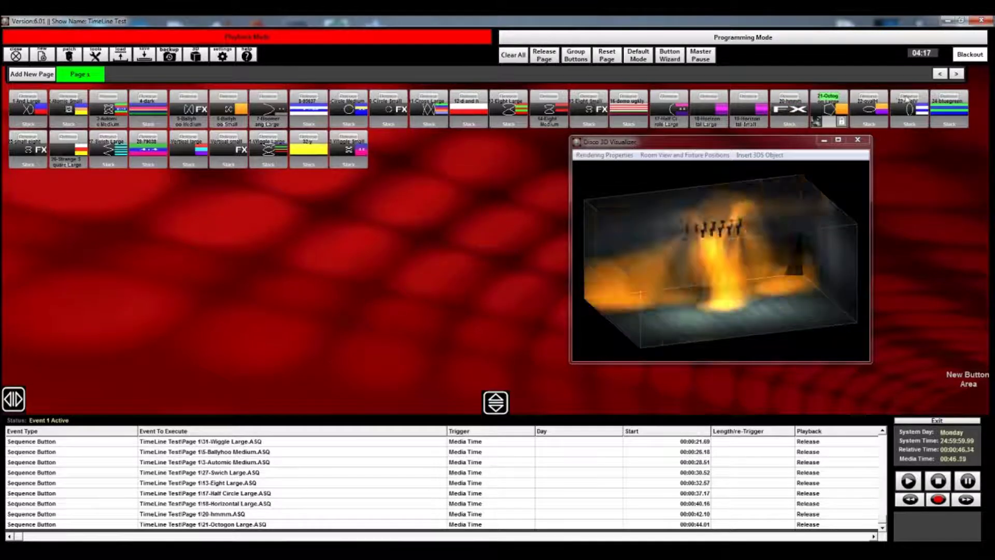
pyautogui.click(908, 102)
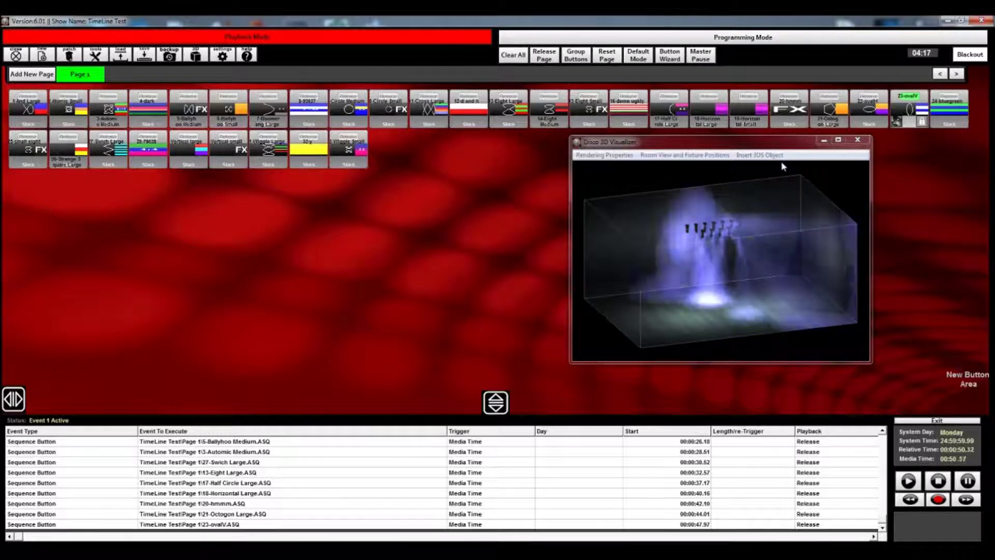
pyautogui.click(938, 482)
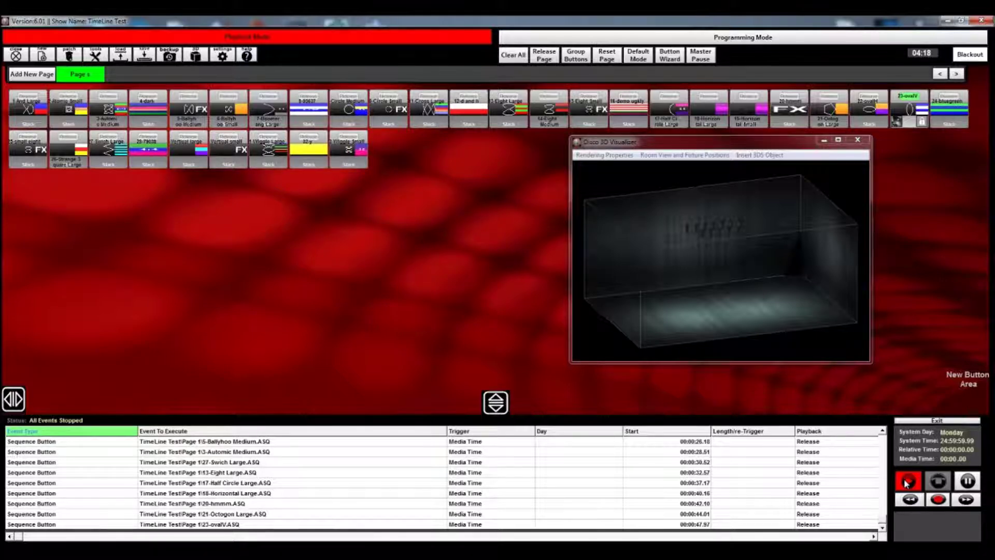
# Replay the recorded schedule from the start, step back one event, and pause around 00:30
pyautogui.click(907, 481)
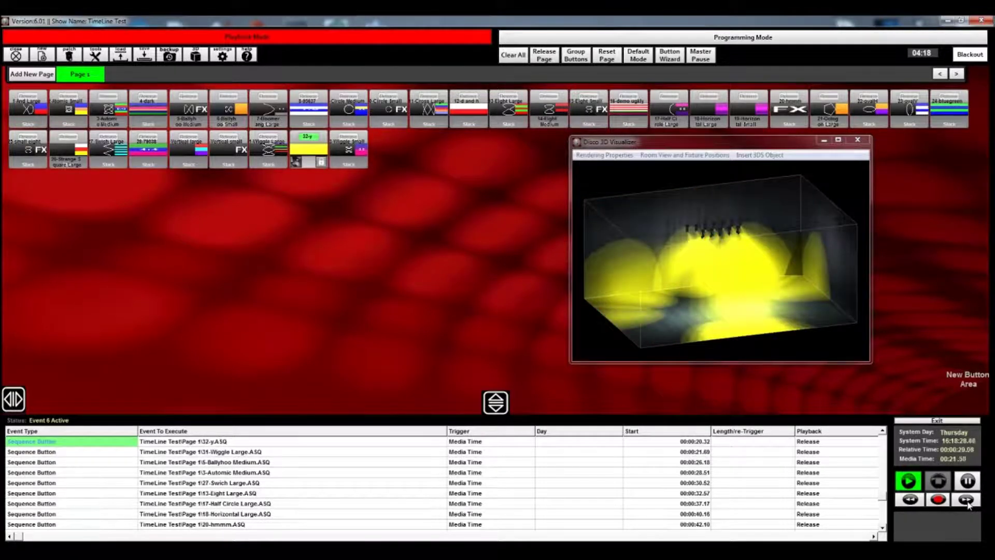
pyautogui.click(910, 501)
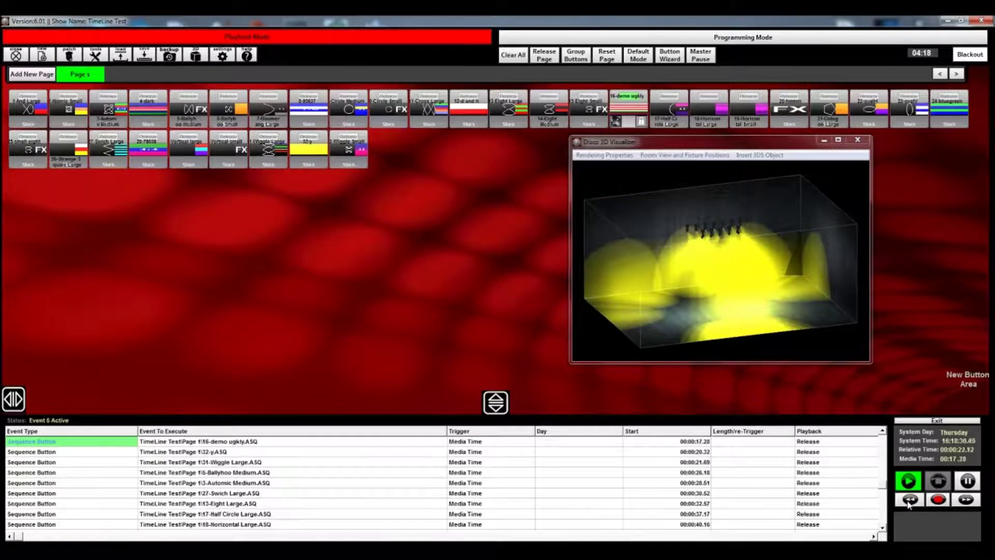
pyautogui.click(967, 483)
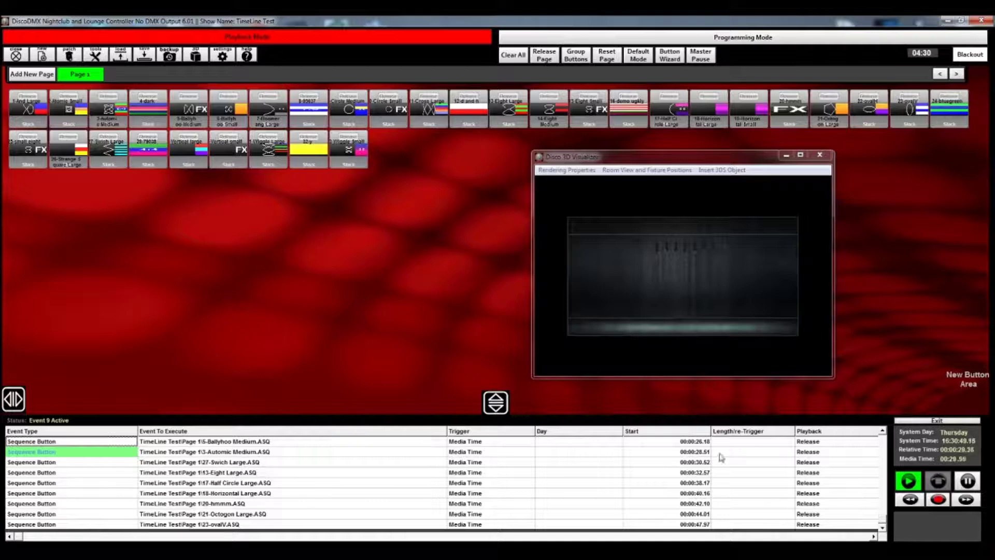
# Retime Automic Medium to start at 00:00:29.77 and Half Circle Large at 00:00:37.48
pyautogui.click(694, 452)
pyautogui.click(721, 452)
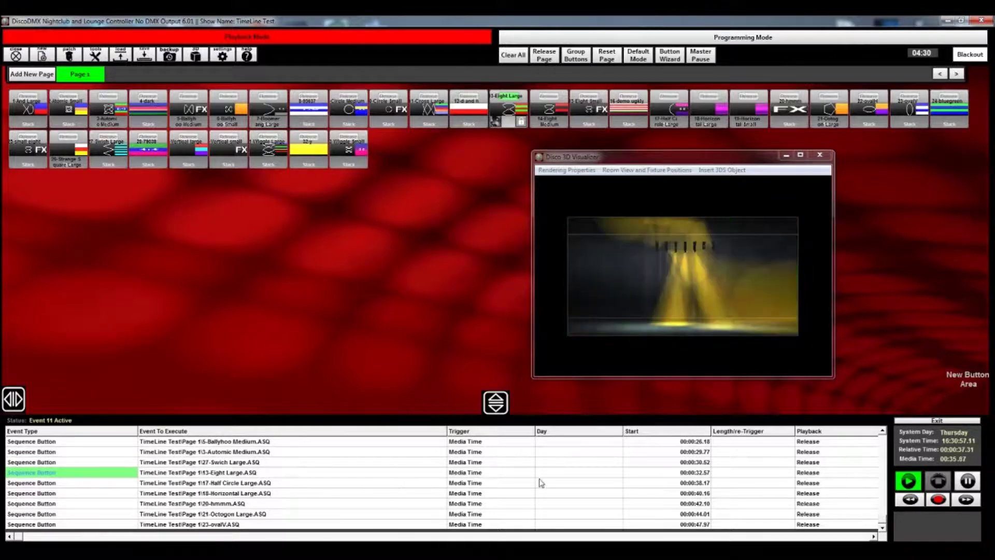
pyautogui.click(726, 484)
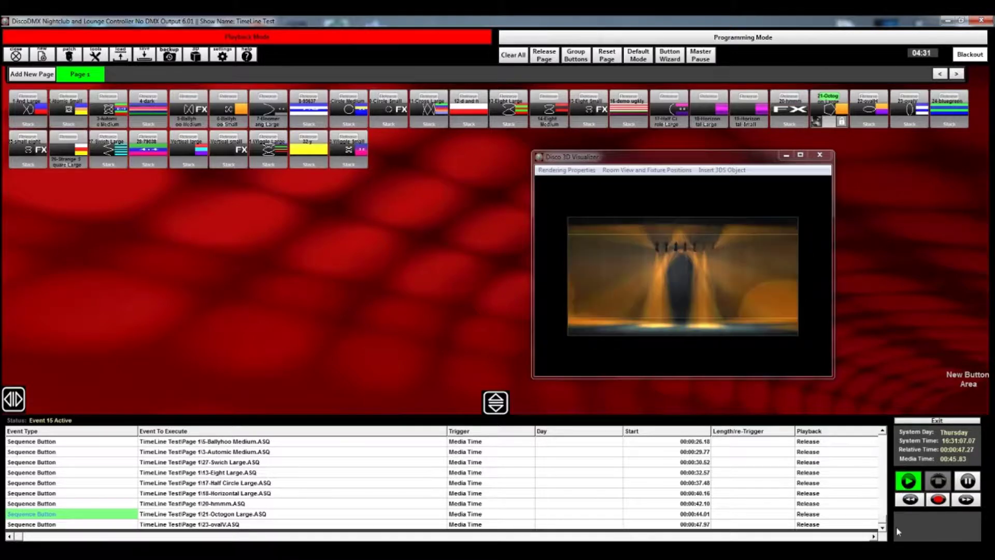
# Step back five events in the replay, pause on Eight Large, and select its Start cell
pyautogui.click(912, 500)
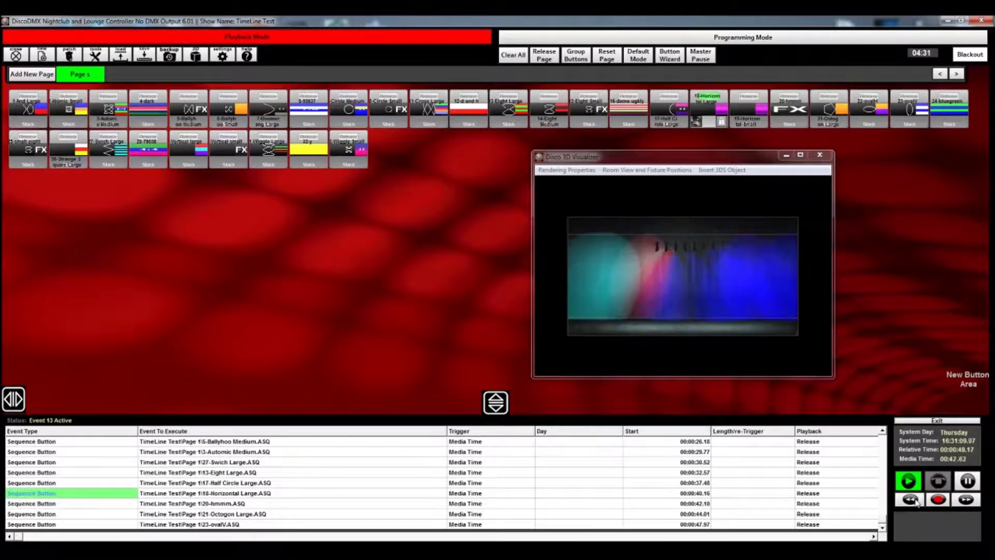
pyautogui.click(915, 502)
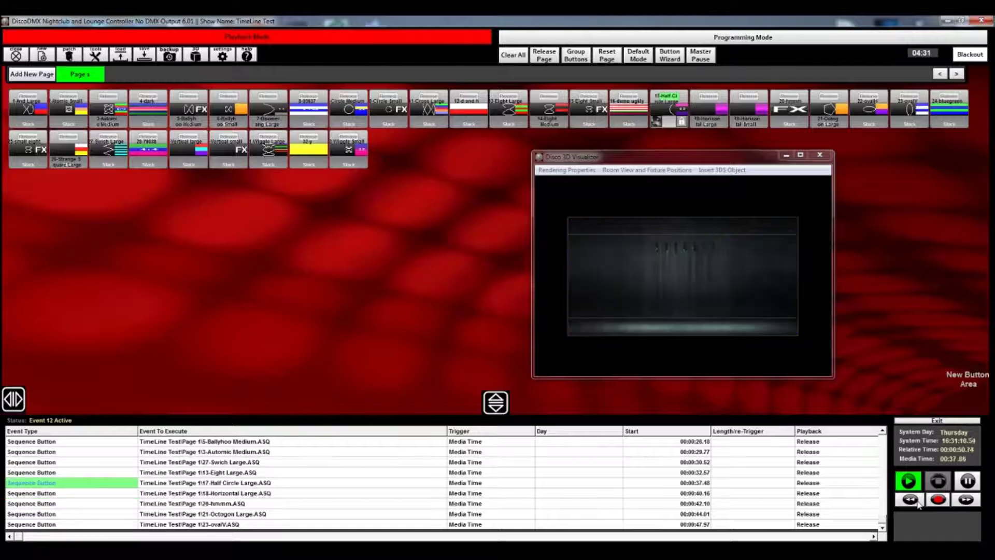
pyautogui.click(916, 504)
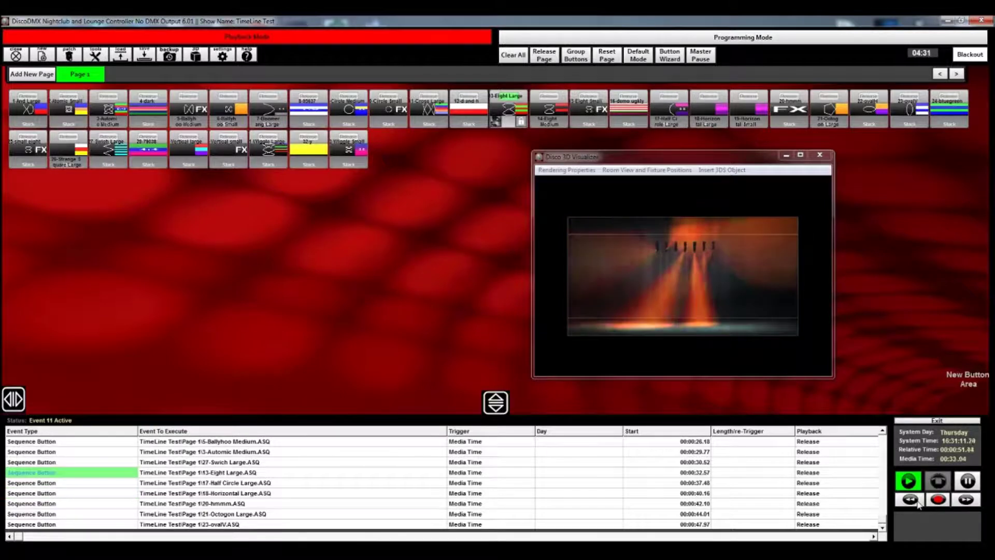
pyautogui.click(917, 504)
pyautogui.click(918, 504)
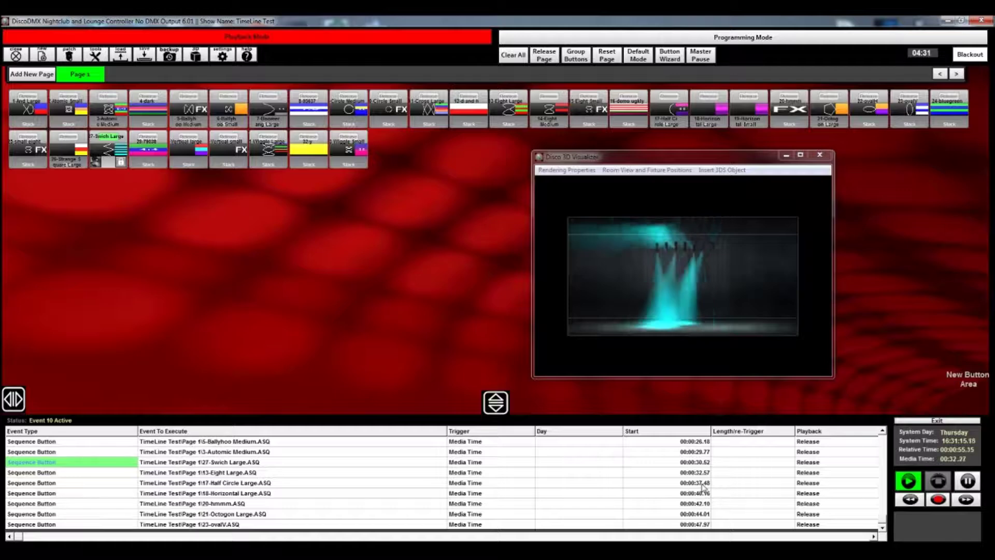
pyautogui.click(964, 487)
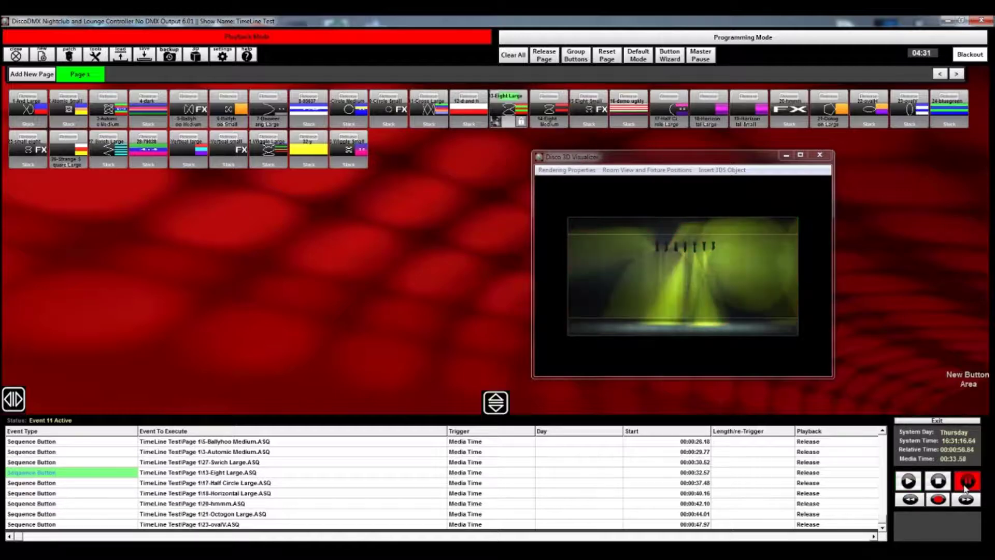
pyautogui.click(703, 475)
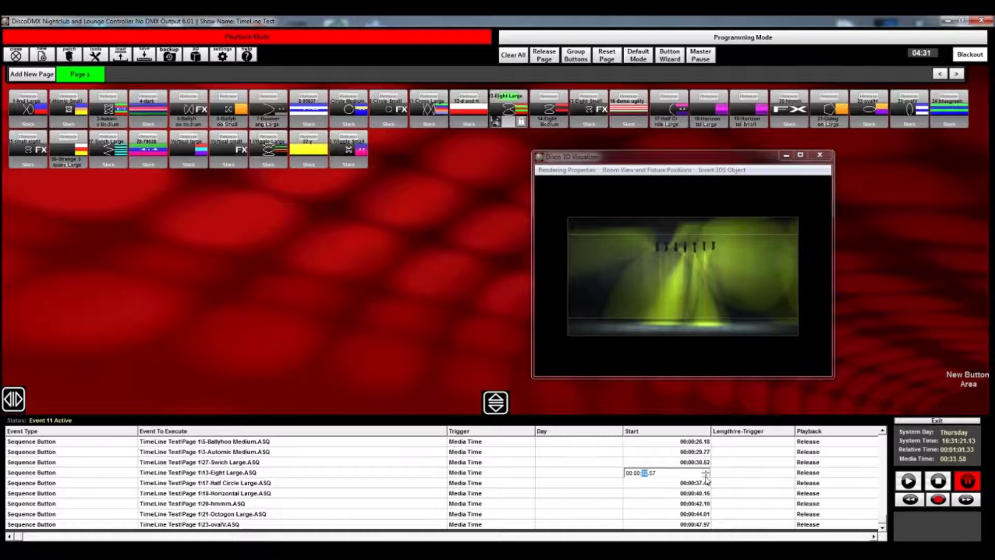
# Set Eight Large to start at 00:00:31.57, resume playback and step back one event
pyautogui.click(740, 473)
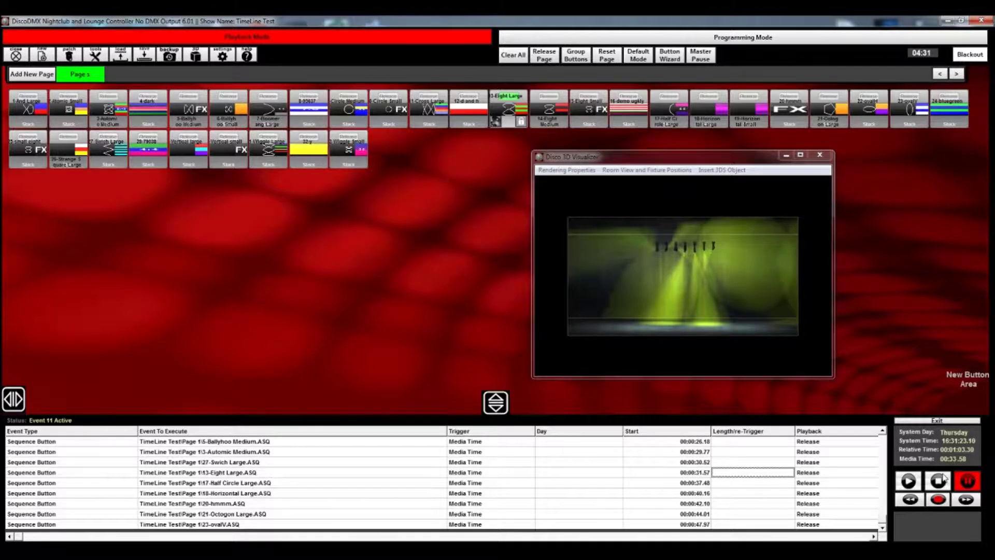
pyautogui.click(907, 482)
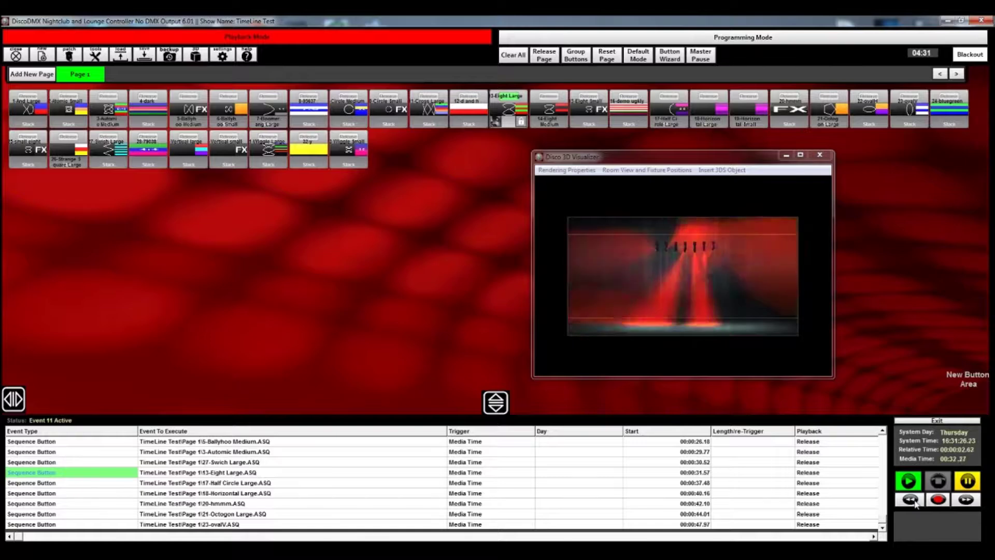
pyautogui.click(910, 499)
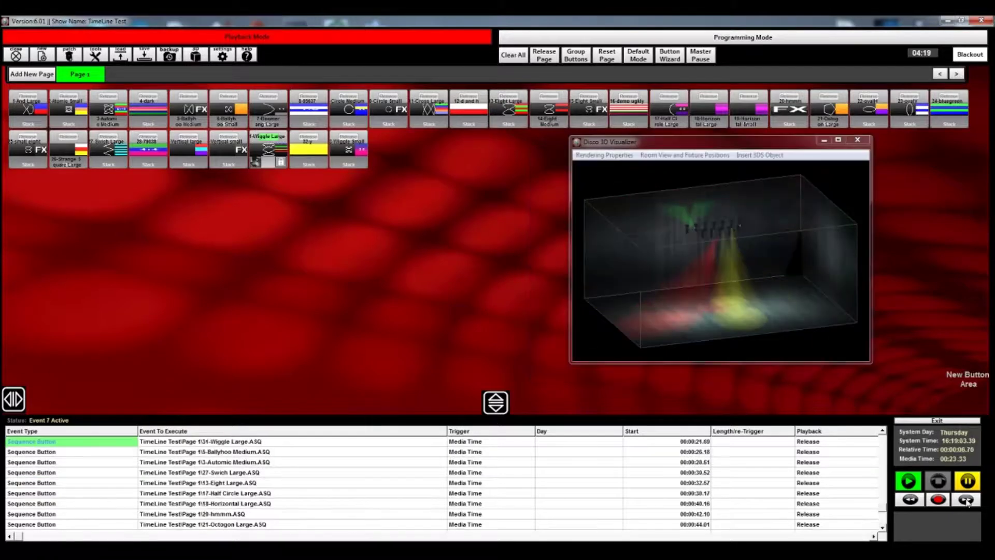
# Stop playback, save the schedule as 'newbutton' and place its TIMELINE button near the page centre
pyautogui.click(939, 482)
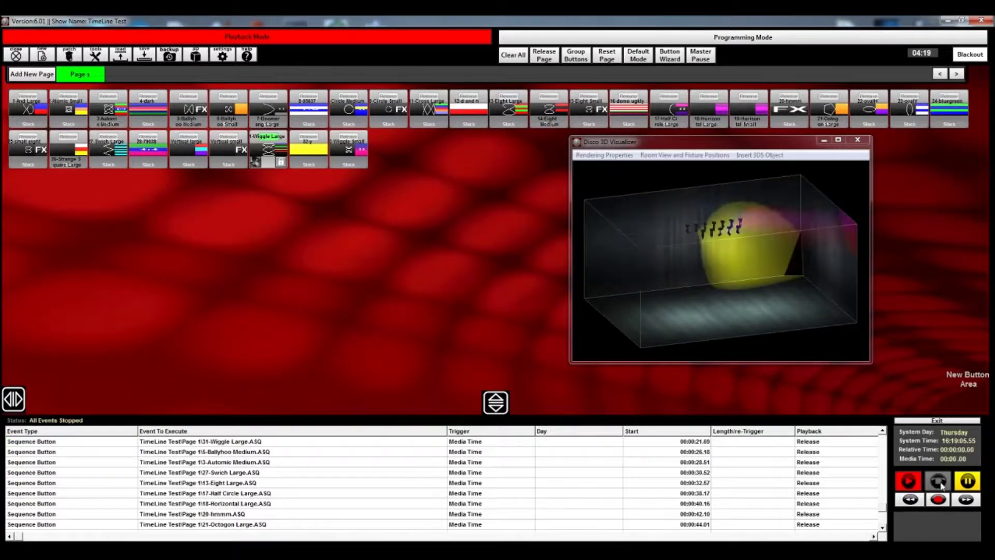
pyautogui.click(941, 421)
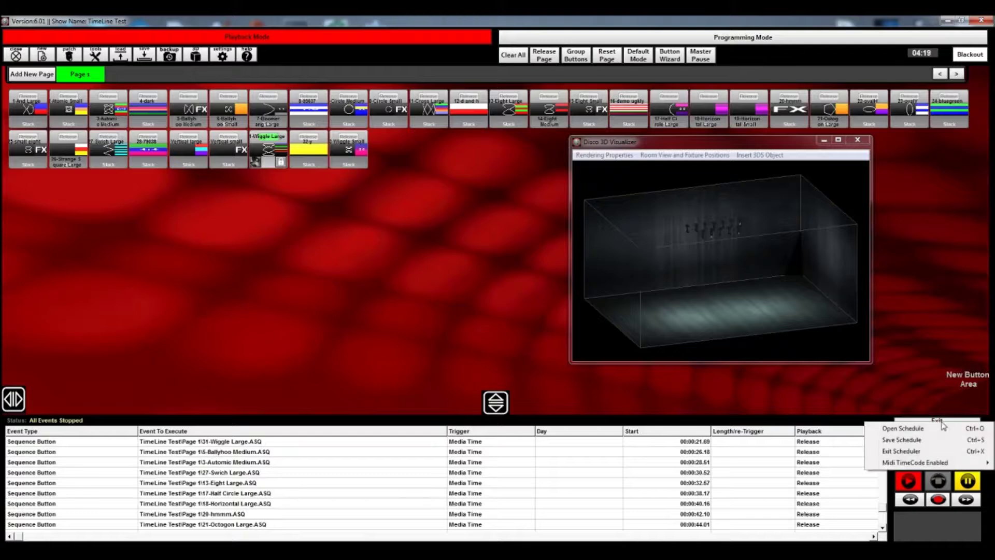
pyautogui.click(907, 441)
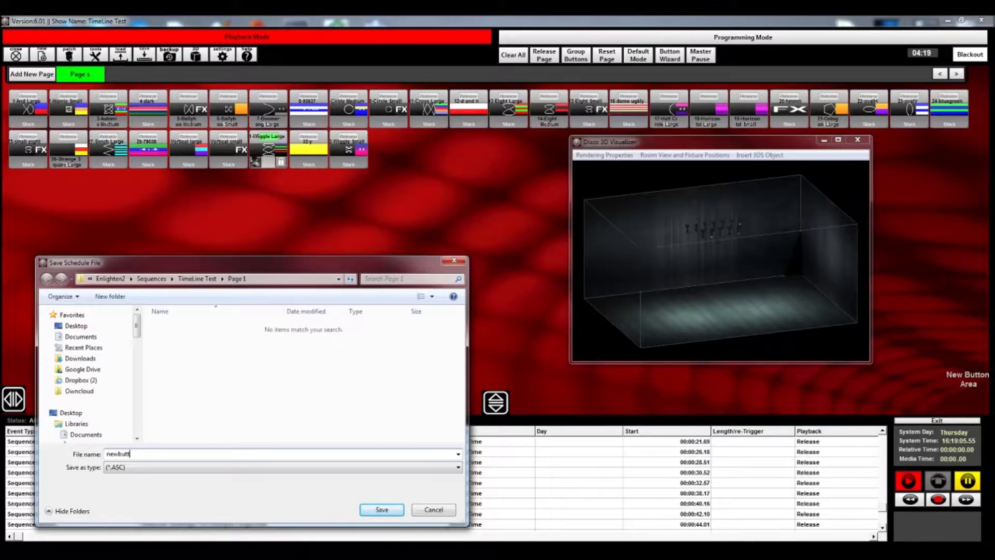
pyautogui.write('newbutton')
pyautogui.press('Return')
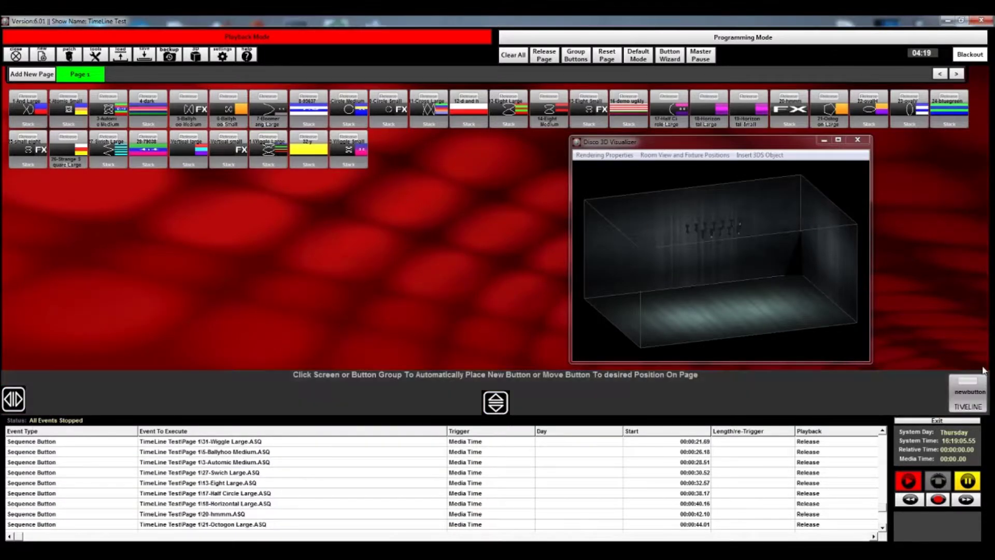
pyautogui.moveTo(970, 394); pyautogui.dragTo(431, 249)
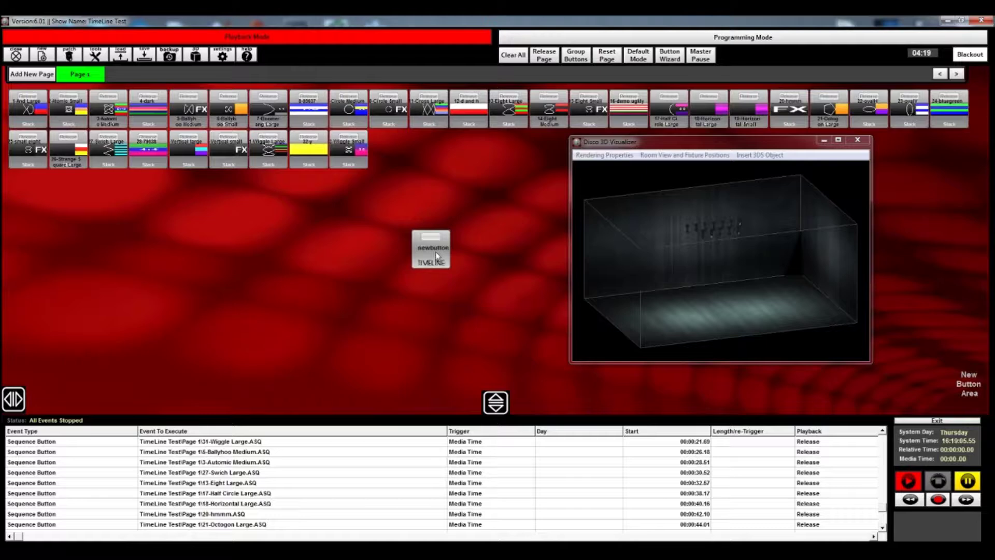
# Exit the scheduler and trigger the newbutton TIMELINE button to play the saved schedule
pyautogui.click(930, 421)
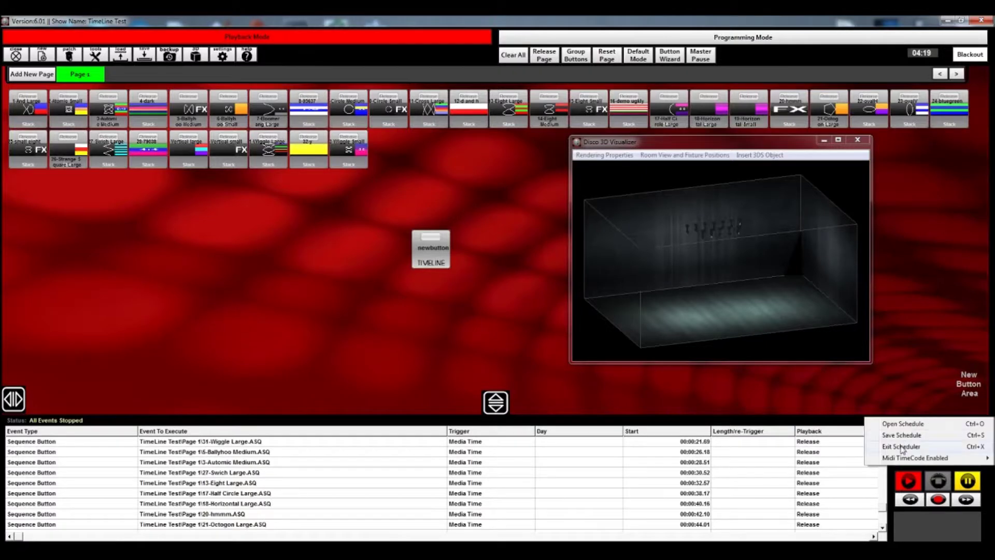
pyautogui.click(902, 447)
pyautogui.click(442, 254)
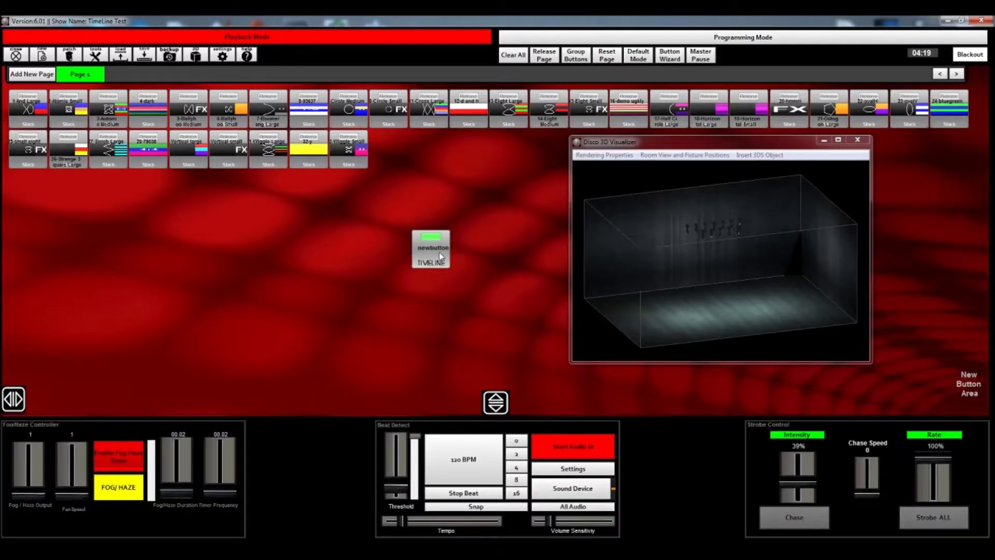